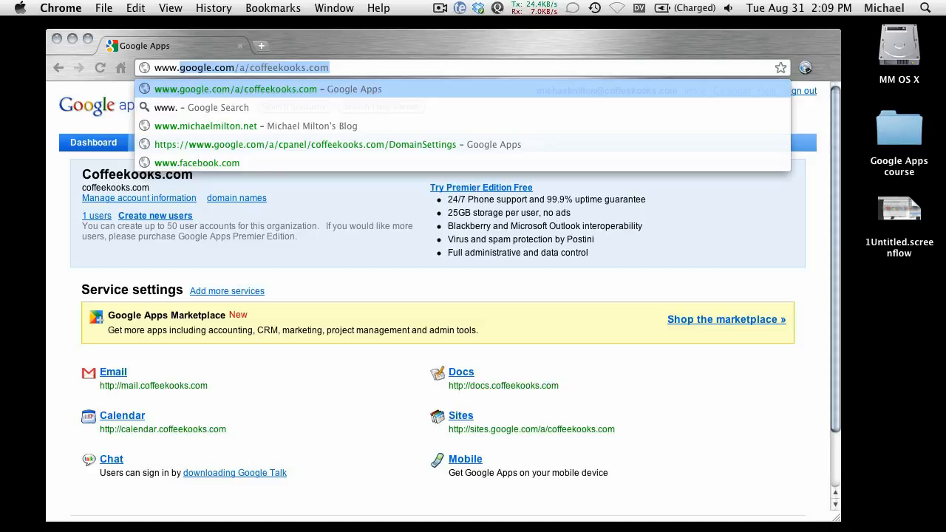
key(Right)
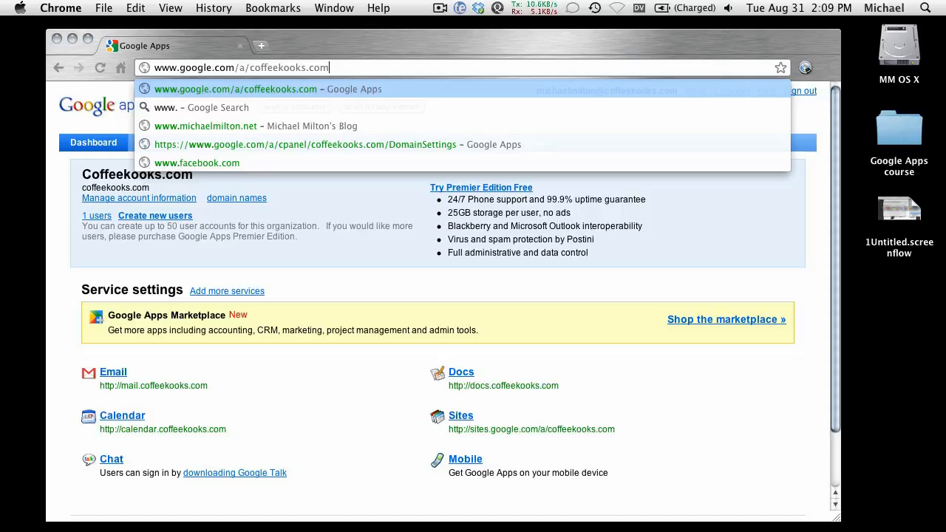
key(Return)
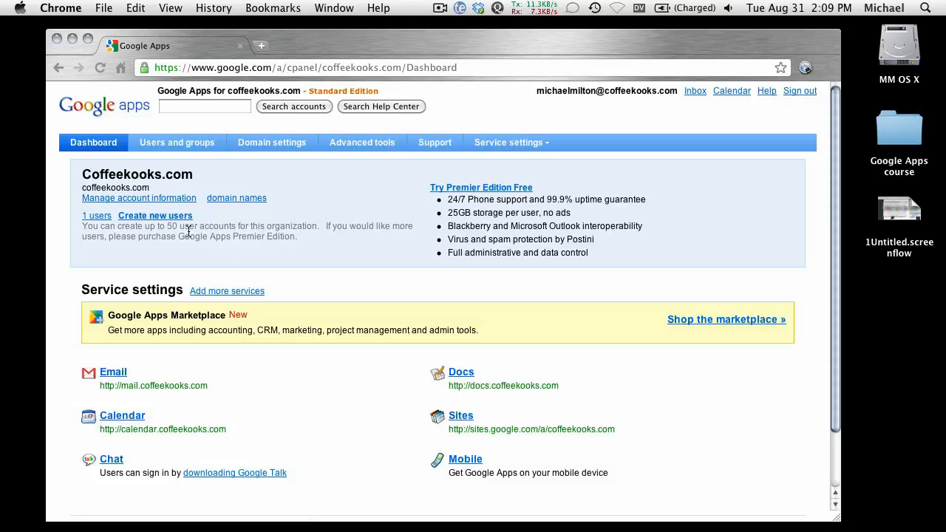
click(137, 217)
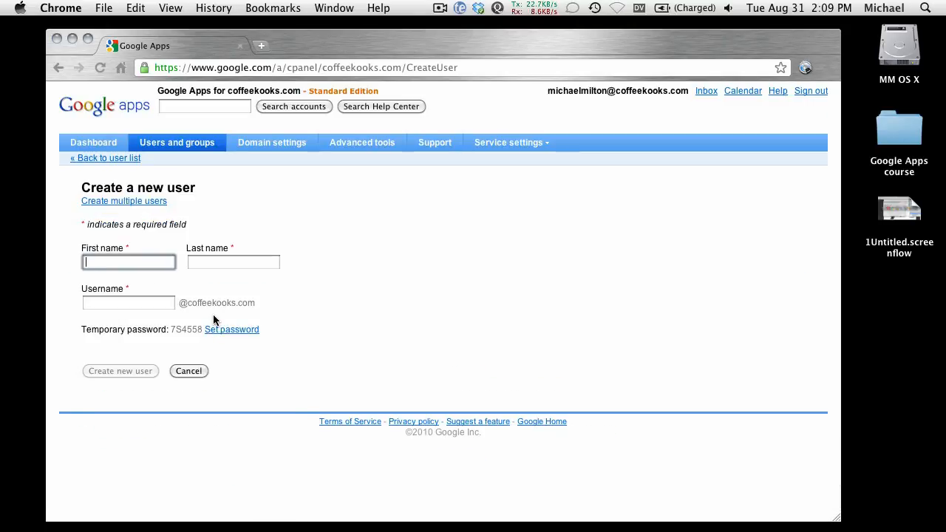
Fill in the new user's first name, last name and username, and create the account
key(Tab)
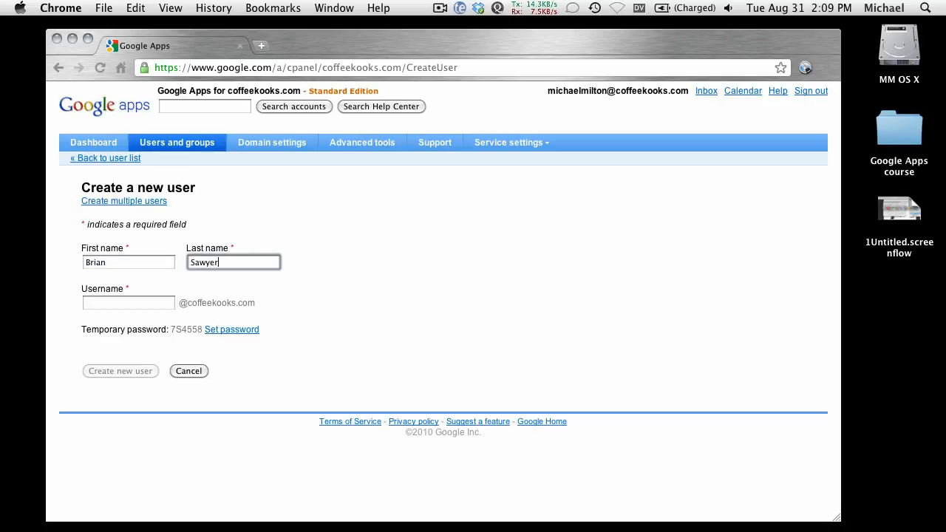
key(Tab)
text(brian)
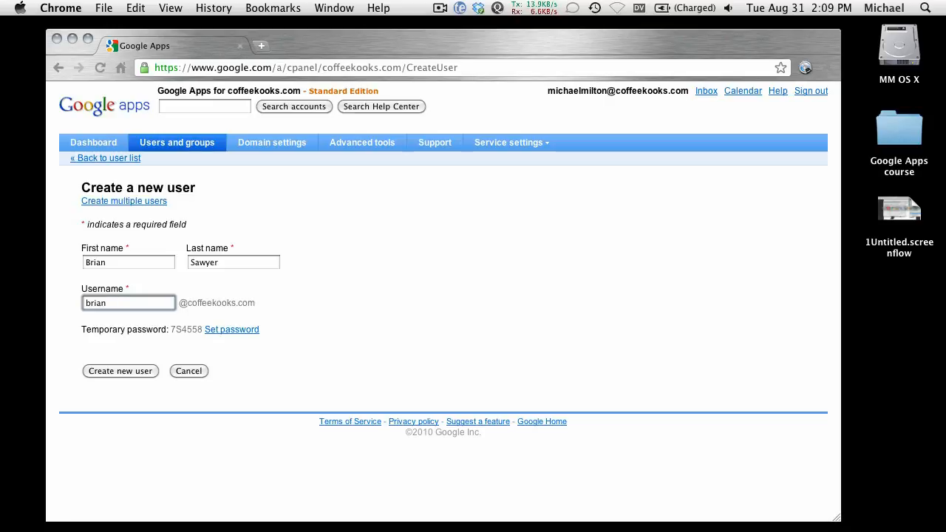
key(super+equal)
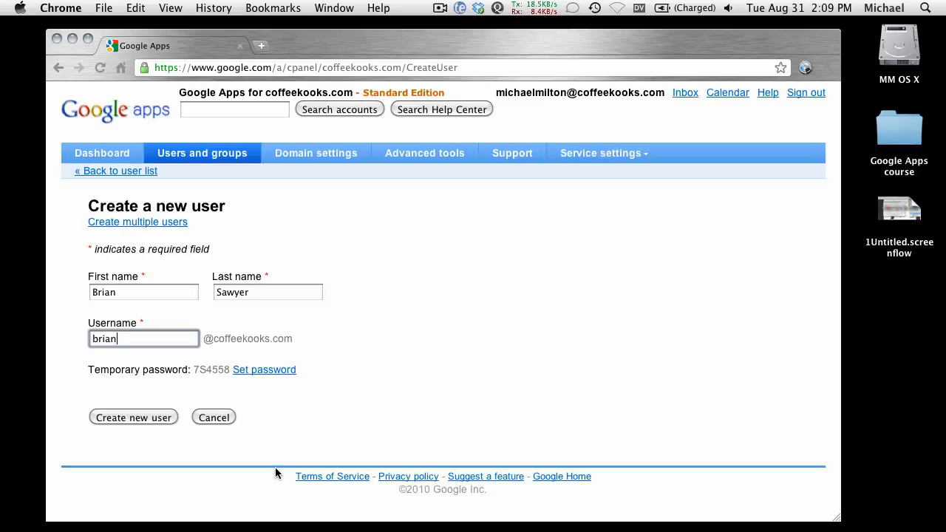
click(154, 418)
mouse_move(288, 517)
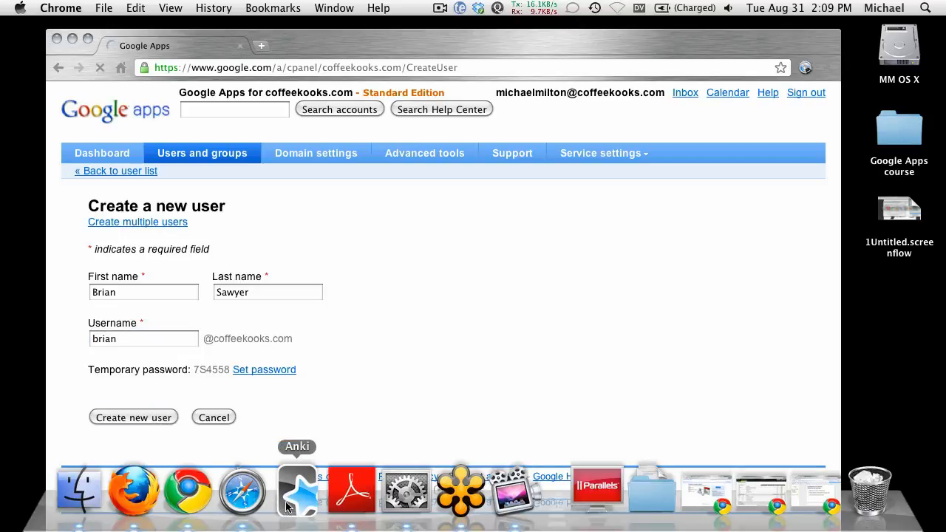
drag(311, 41, 288, 31)
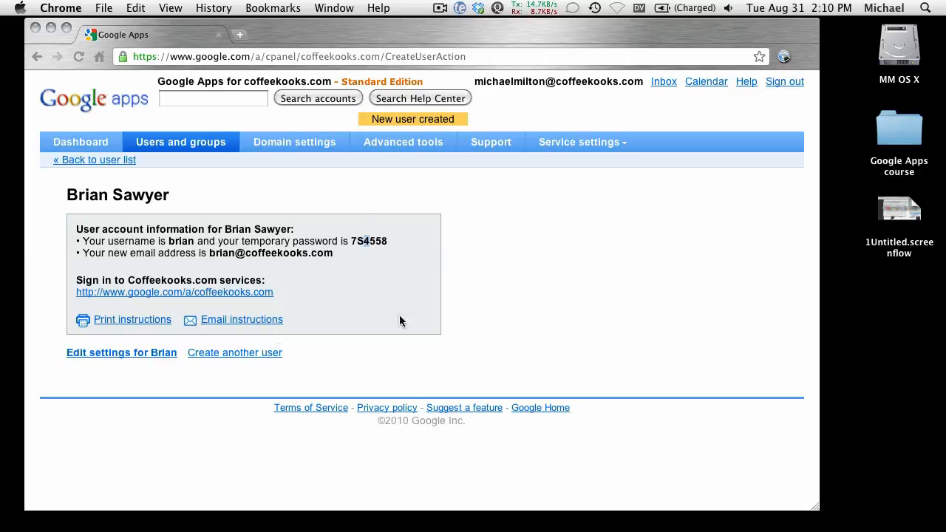
Copy the new user's temporary password and open mail.coffeekooks.com in a new tab
triple_click(376, 246)
click(377, 247)
double_click(367, 241)
key(super+c)
key(super+t)
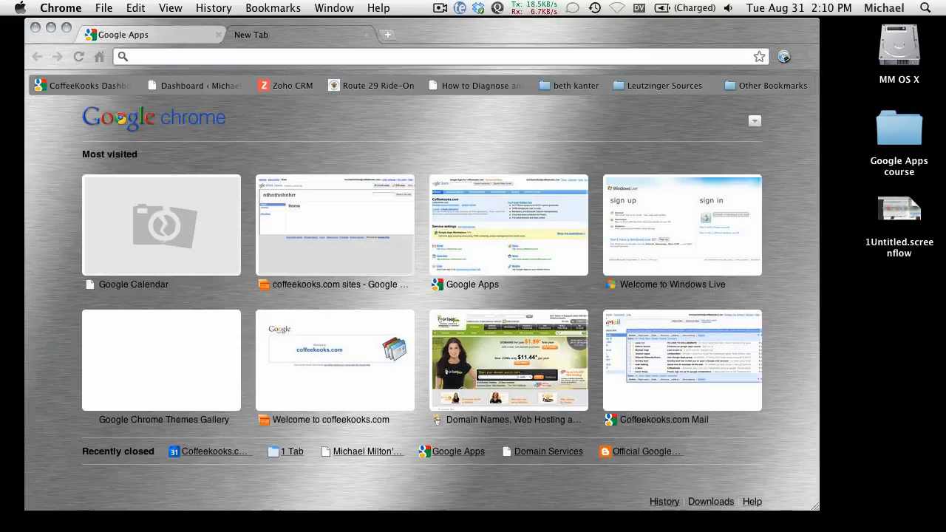
text(mail.)
key(Return)
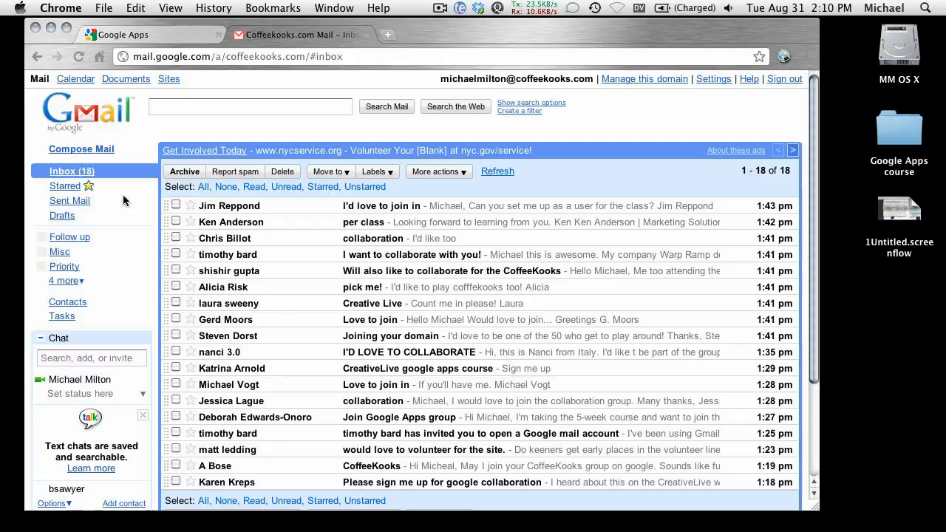
Compose a message to the new user's existing e-mail address with the subject "your logon info"
click(96, 152)
text(br)
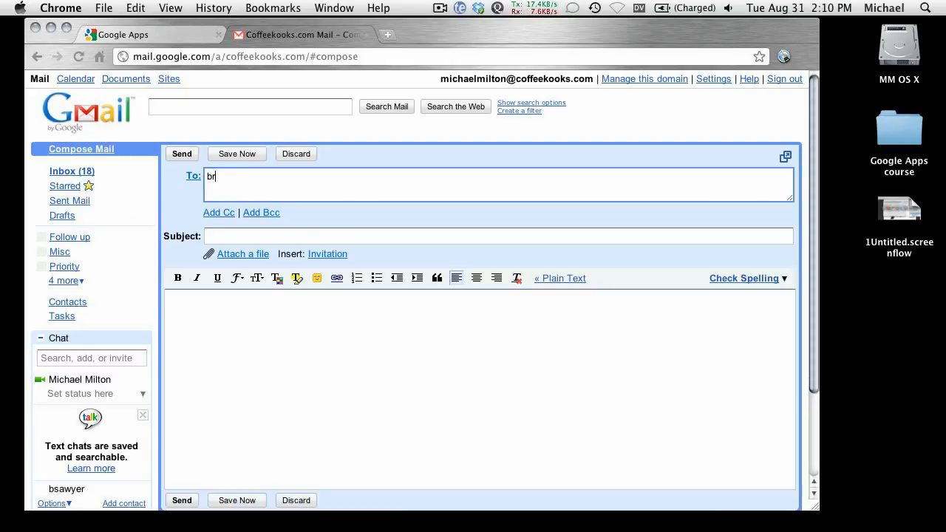
text(a)
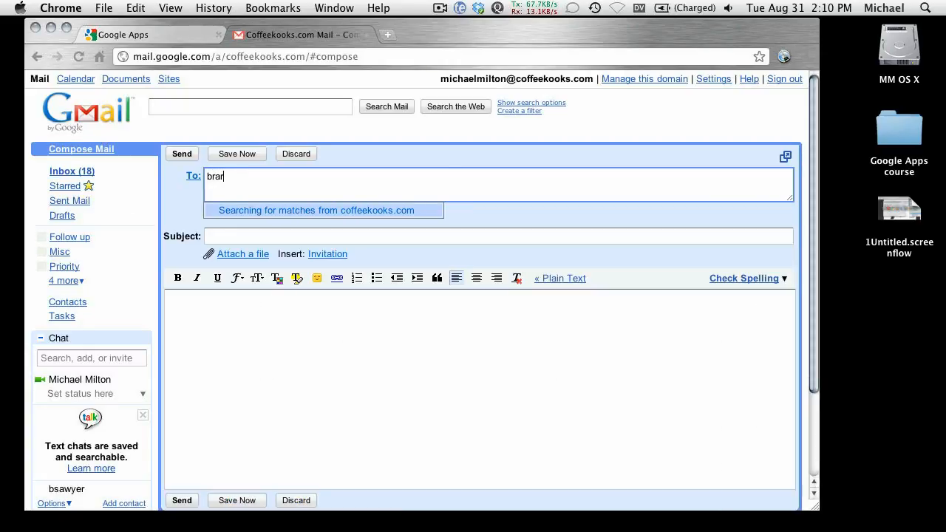
key(BackSpace)
key(BackSpace)
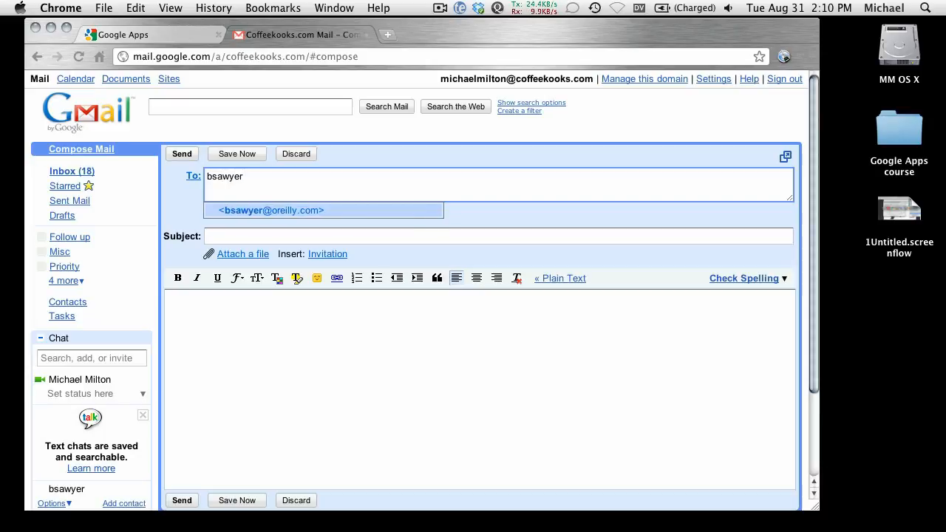
key(Return)
key(Tab)
text(your lon)
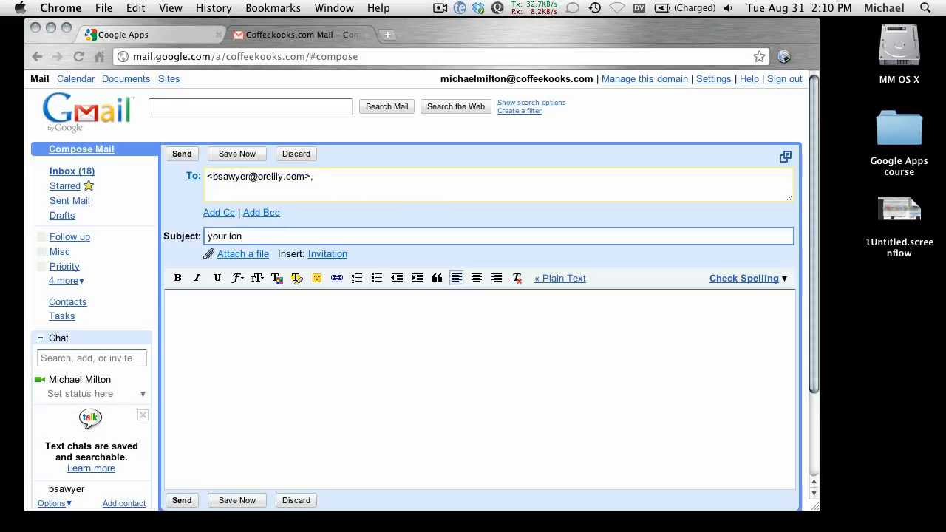
key(BackSpace)
text(gon info)
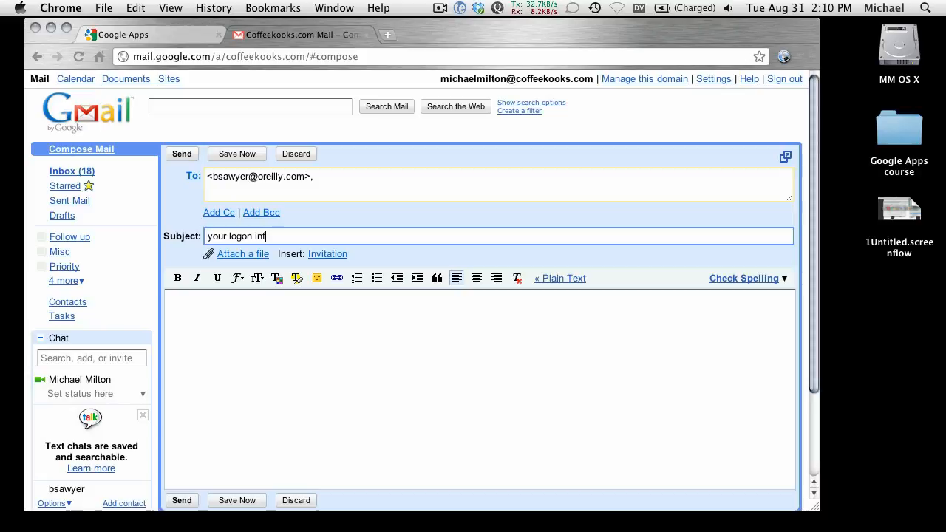
Paste the temporary password into the message body and add the new user's username on the line above it
key(Tab)
text(info)
key(BackSpace)
key(BackSpace)
key(BackSpace)
key(BackSpace)
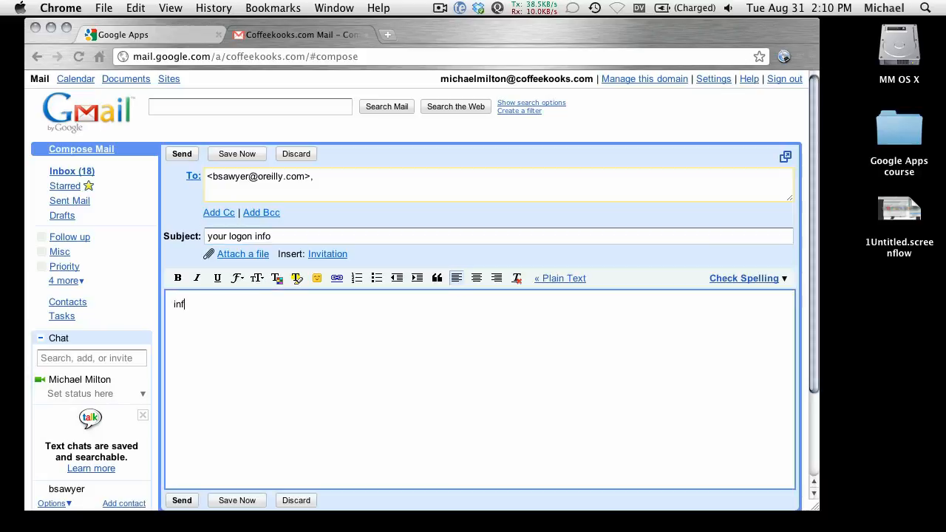
key(super+v)
key(Return)
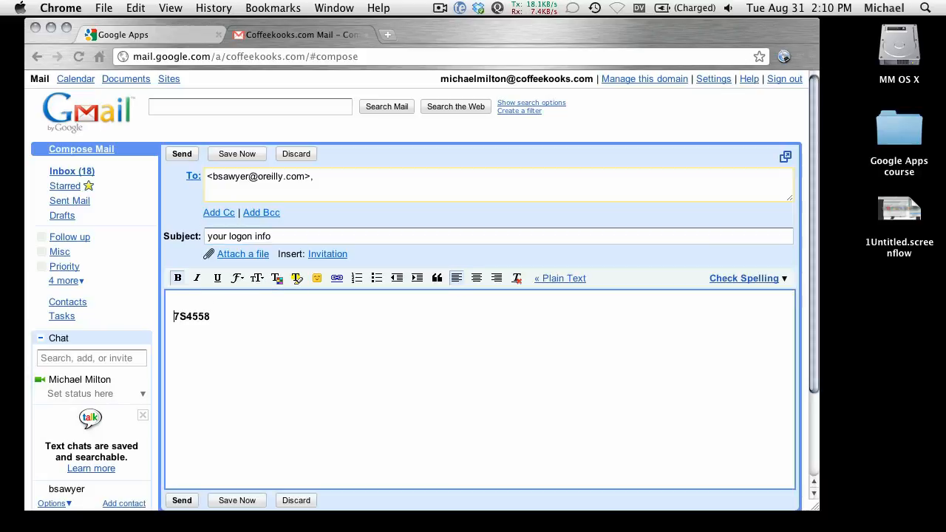
key(Up)
text(brian)
key(Return)
key(Up)
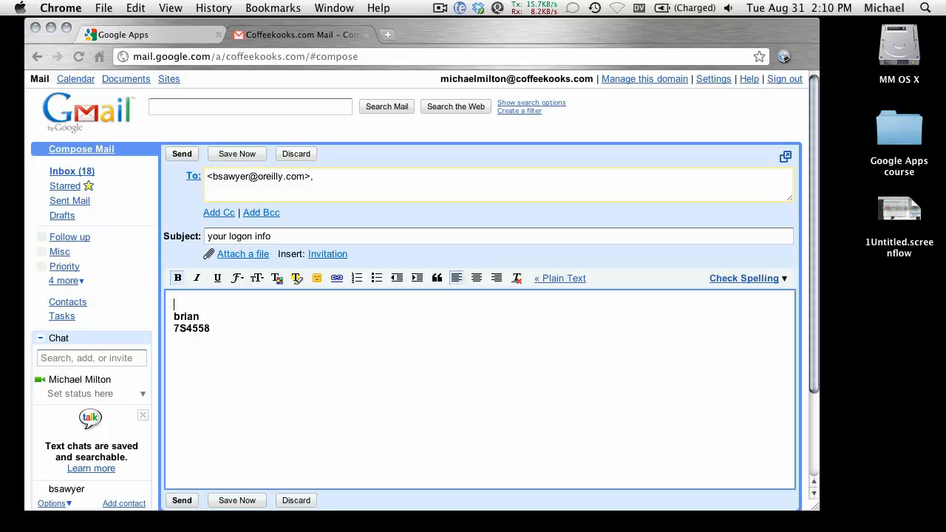
Add mail.coffeekooks.com as the first line of the message body and send the e-mail
text(mail.coffeekooks.com)
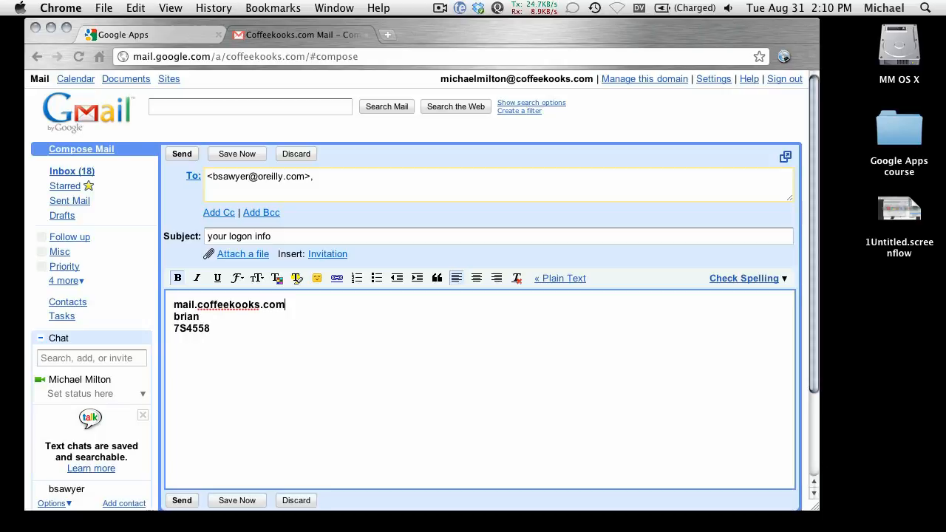
click(181, 154)
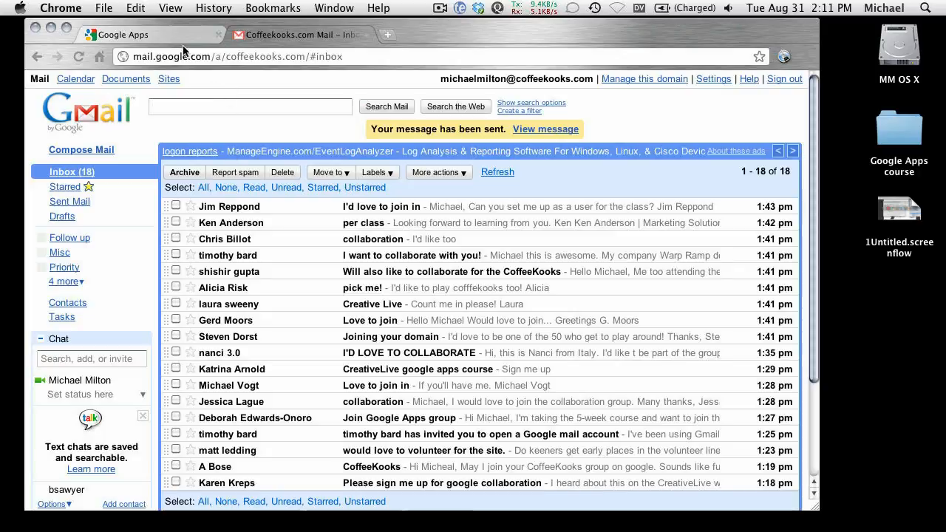
Return to the control panel without the mail tab and open the new user's account settings
drag(177, 34, 251, 84)
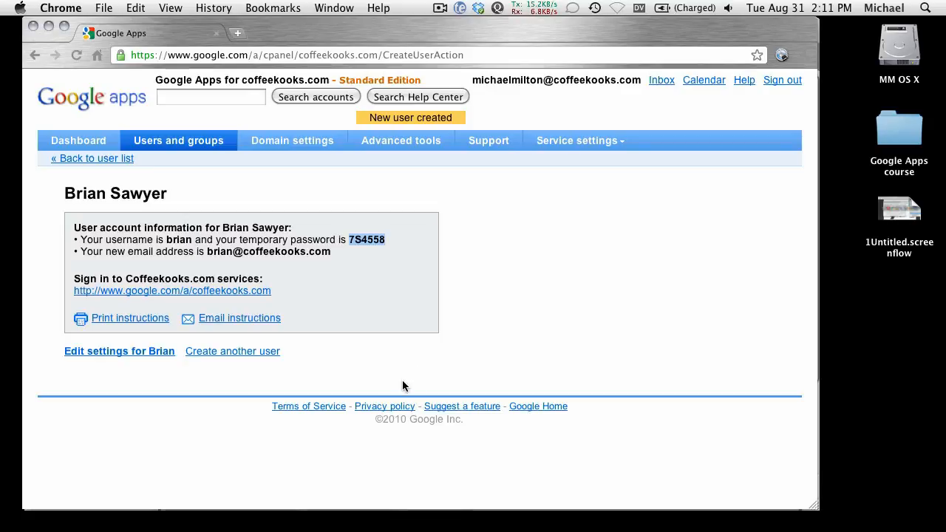
click(116, 354)
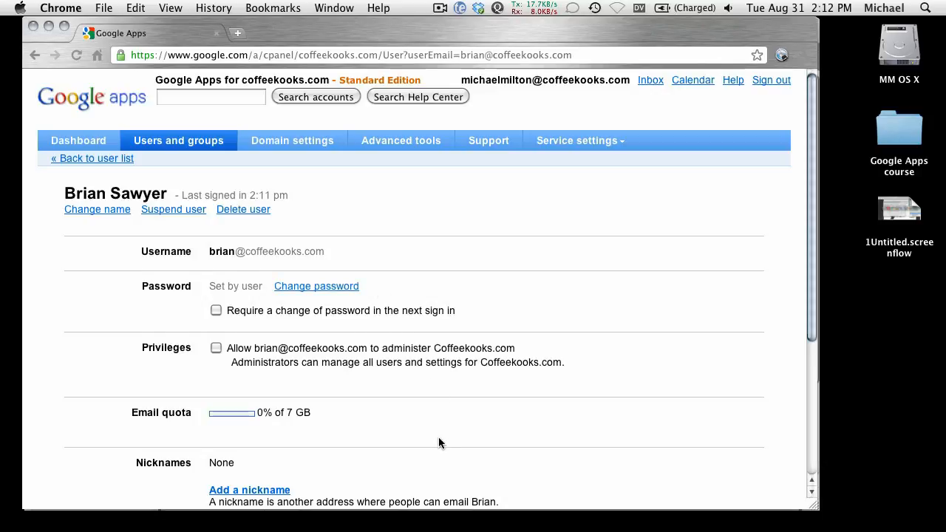
scroll(438, 437, down, 3)
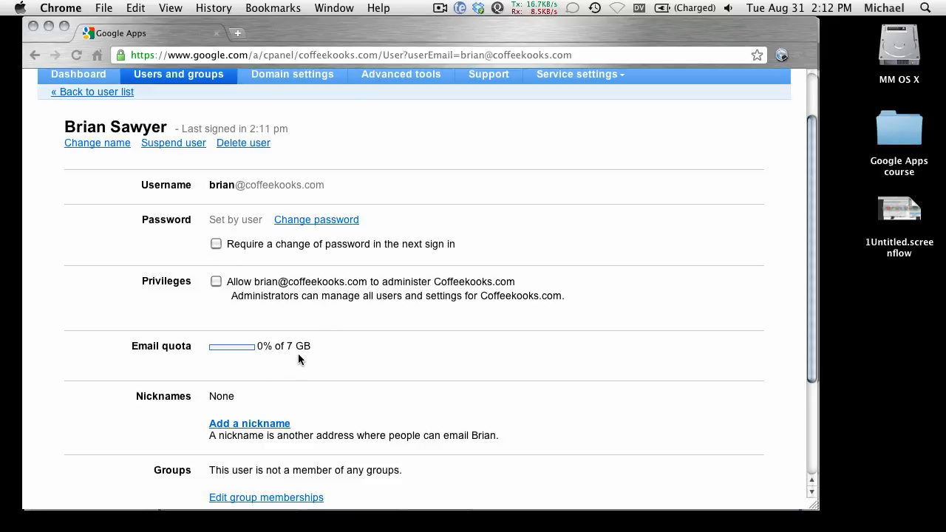
key(super+t)
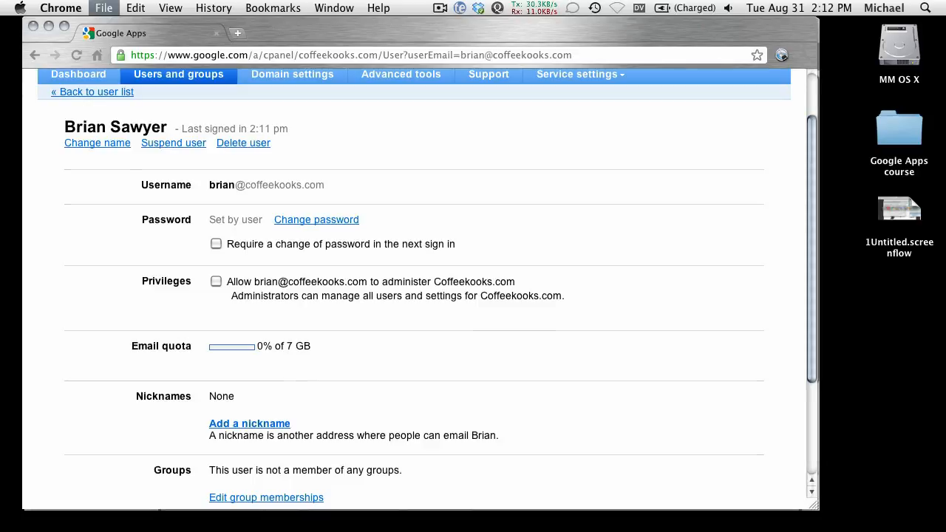
text(m)
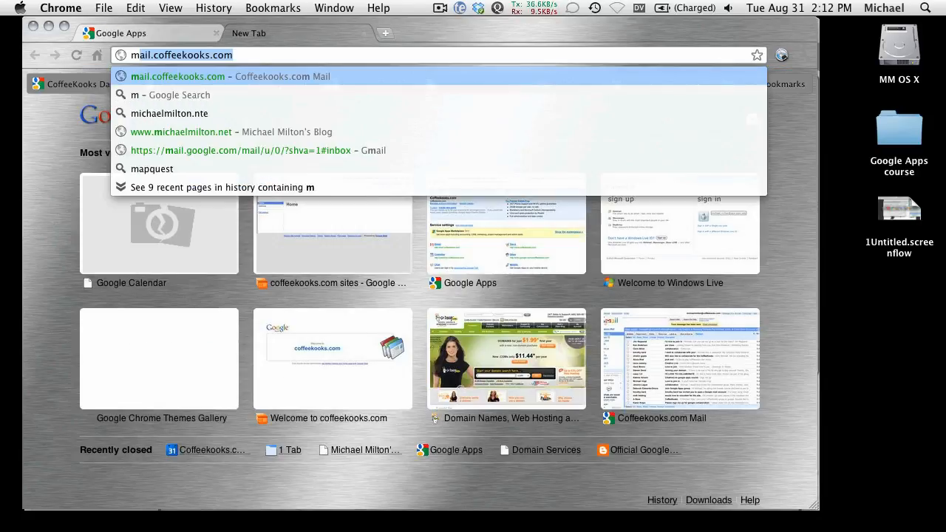
text(Michael)
key(Return)
key(super+w)
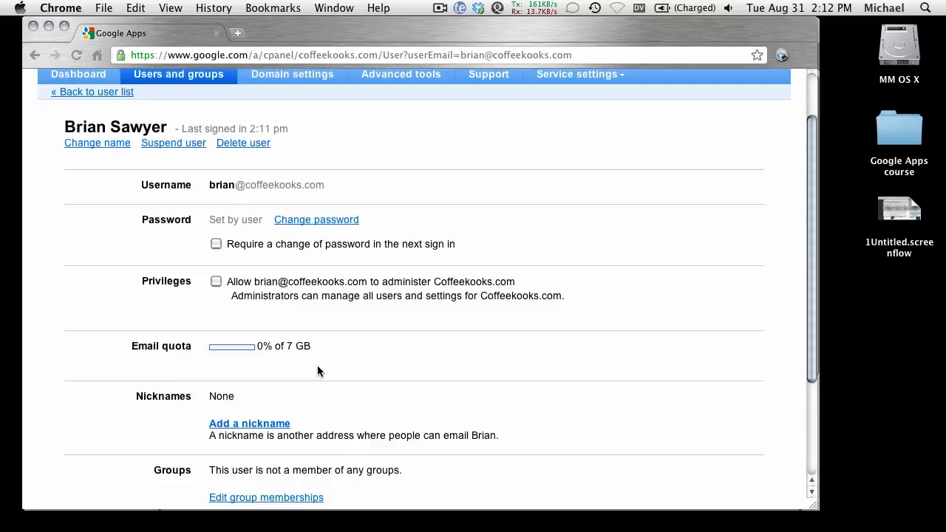
Open mail.coffeekooks.com in a new tab, read the "Hi Michael" message from the new user, and close the tab
key(super+t)
text(mail.google.com/a/coffeekooks.com/#inbox)
key(Return)
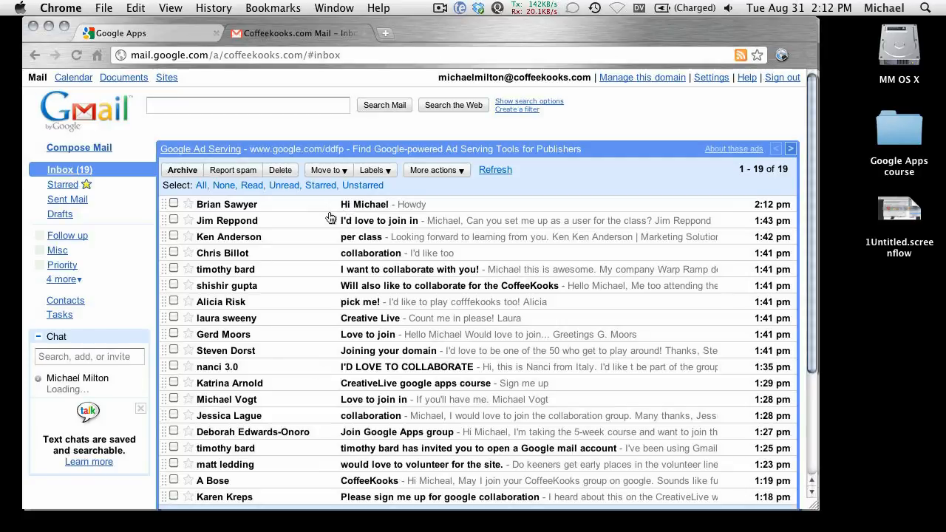
click(352, 206)
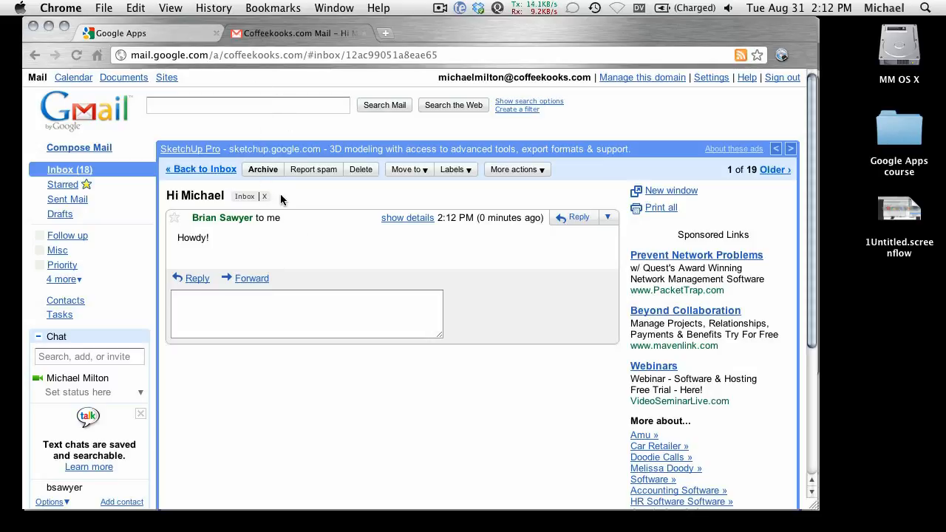
click(363, 34)
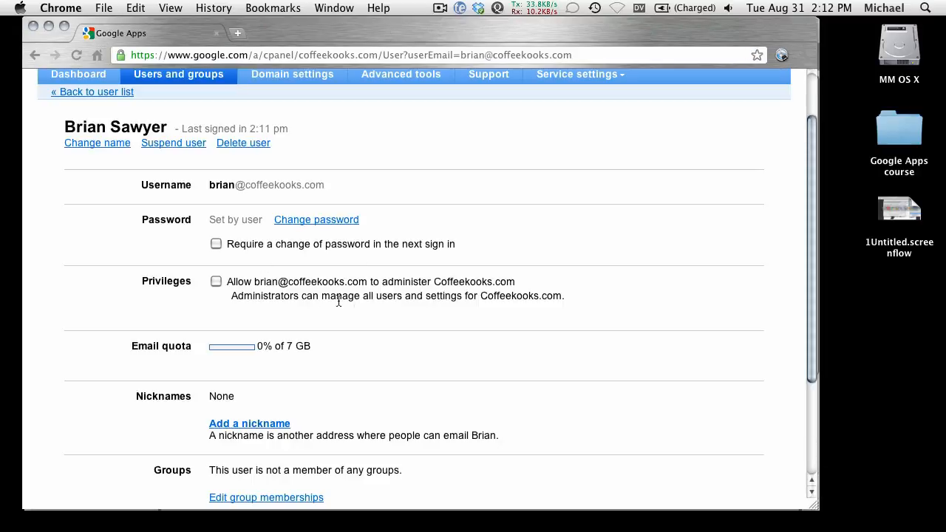
Review the new user's password, privileges, email quota, nicknames and groups settings
scroll(357, 317, up, 3)
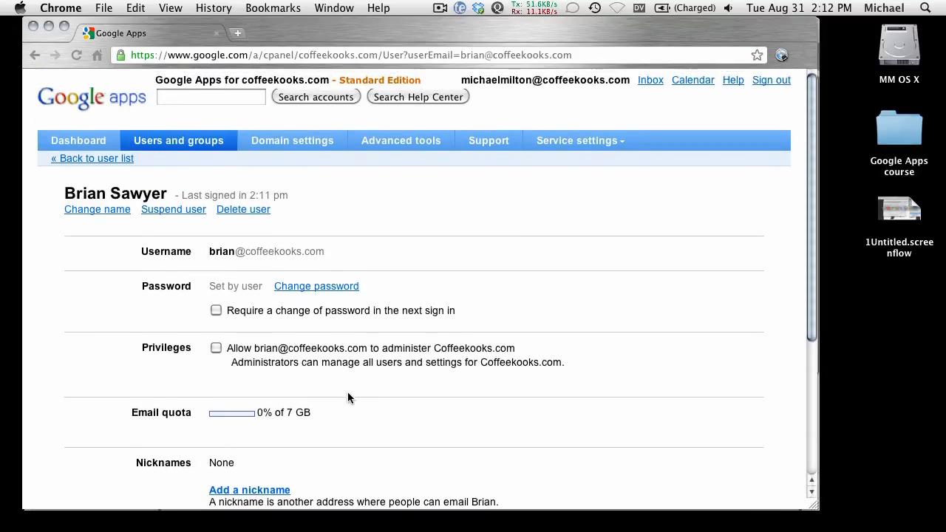
scroll(351, 406, down, 2)
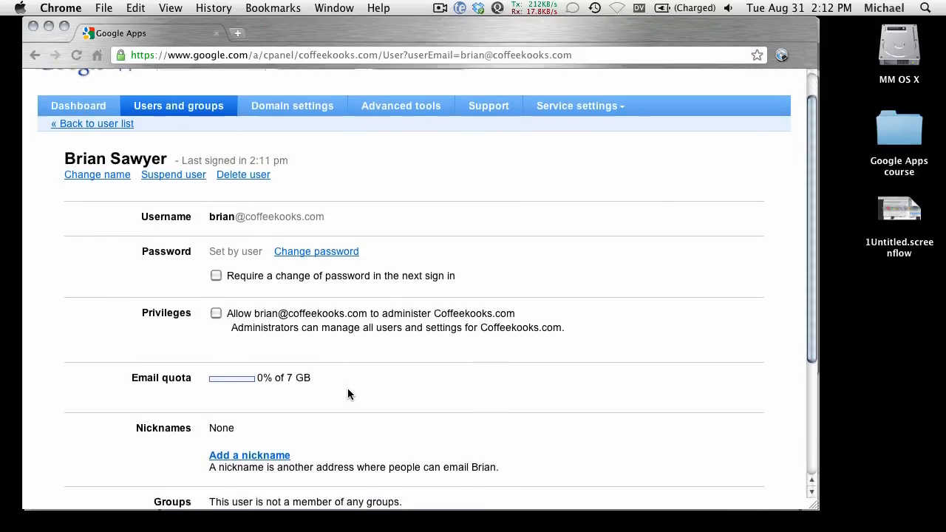
scroll(348, 386, down, 1)
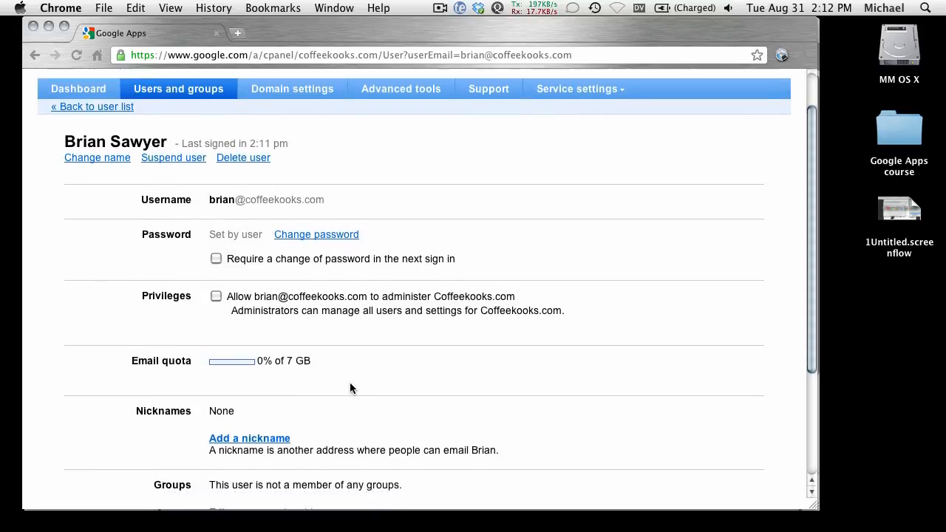
scroll(354, 378, up, 1)
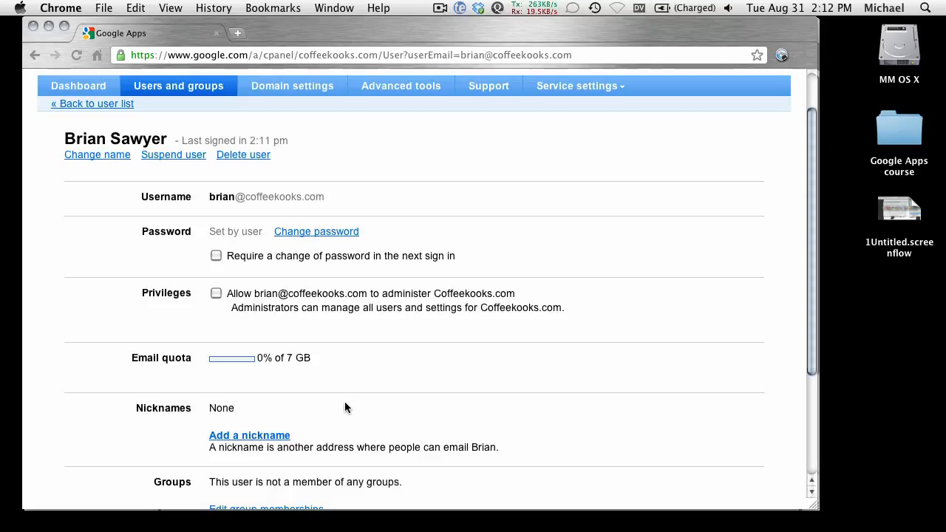
scroll(343, 398, down, 1)
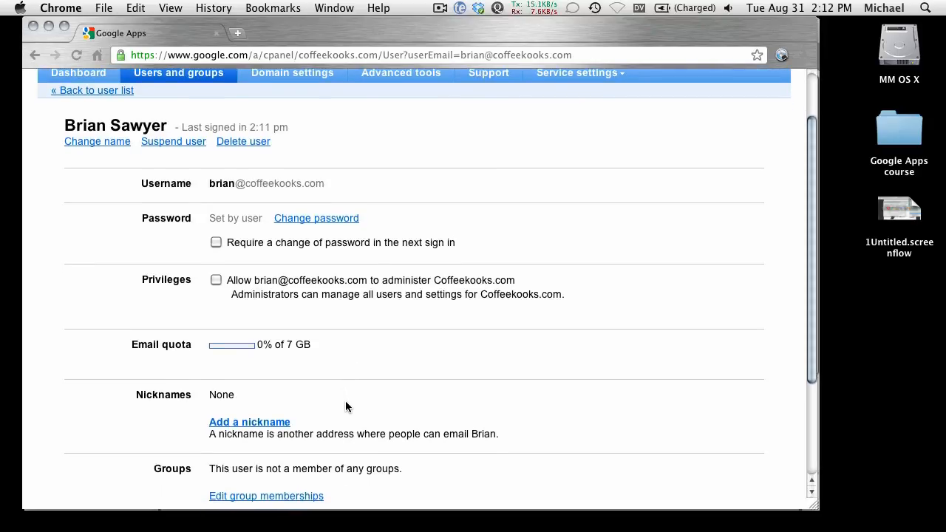
scroll(341, 410, down, 1)
scroll(340, 405, down, 3)
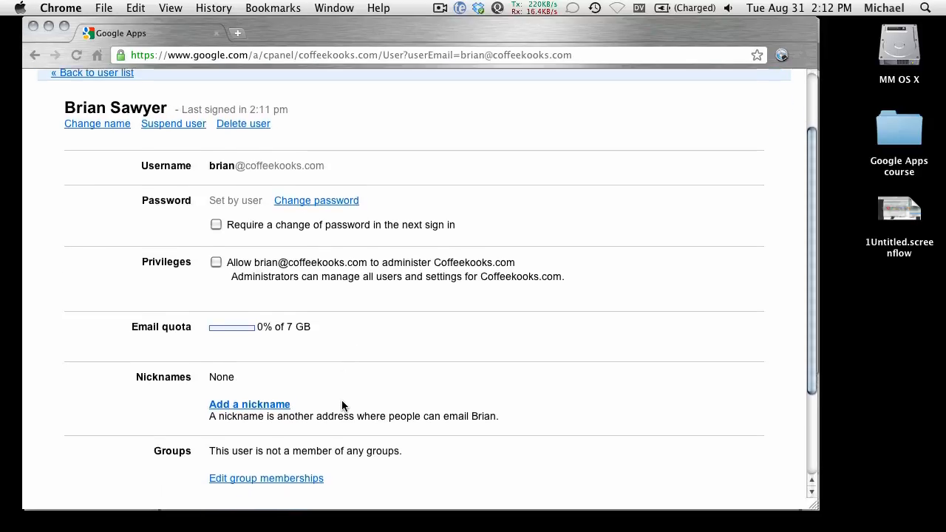
scroll(342, 395, down, 2)
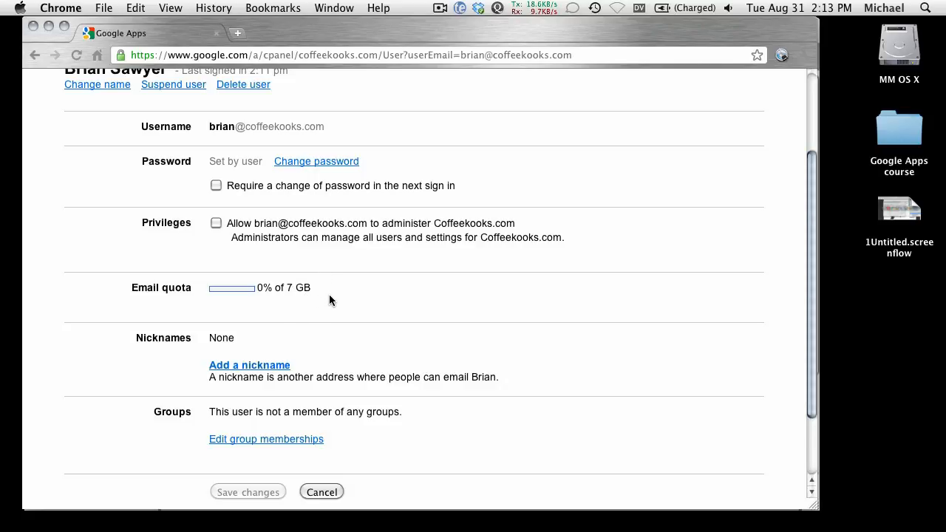
Go back to the user list to view the domain's accounts, and return to the control panel dashboard
scroll(333, 331, up, 4)
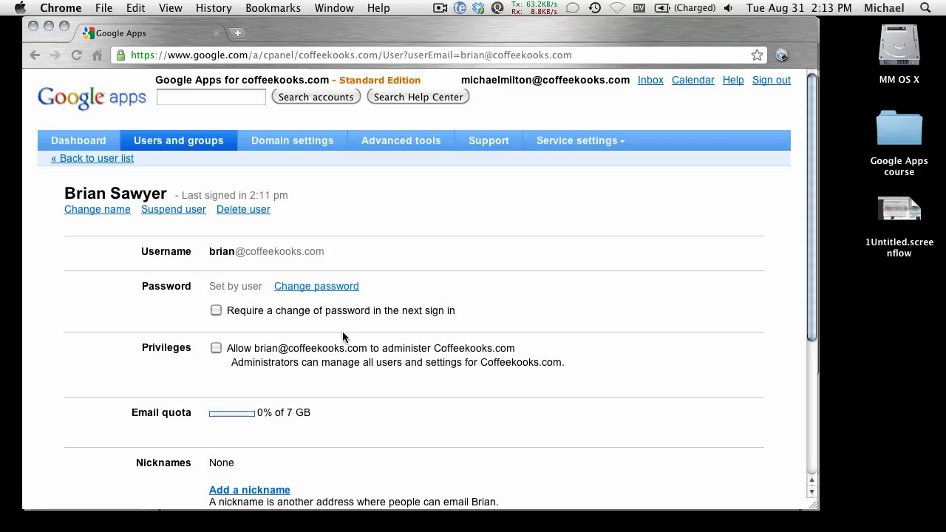
click(110, 158)
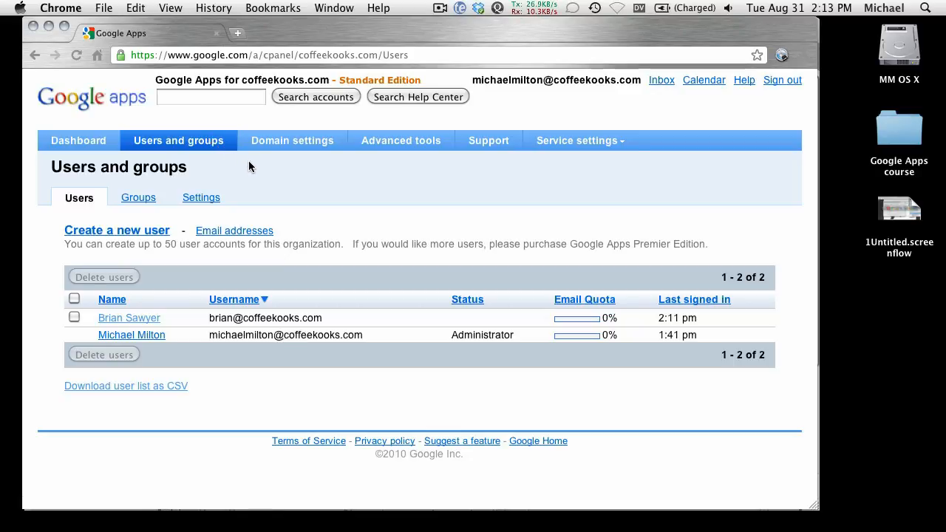
click(63, 97)
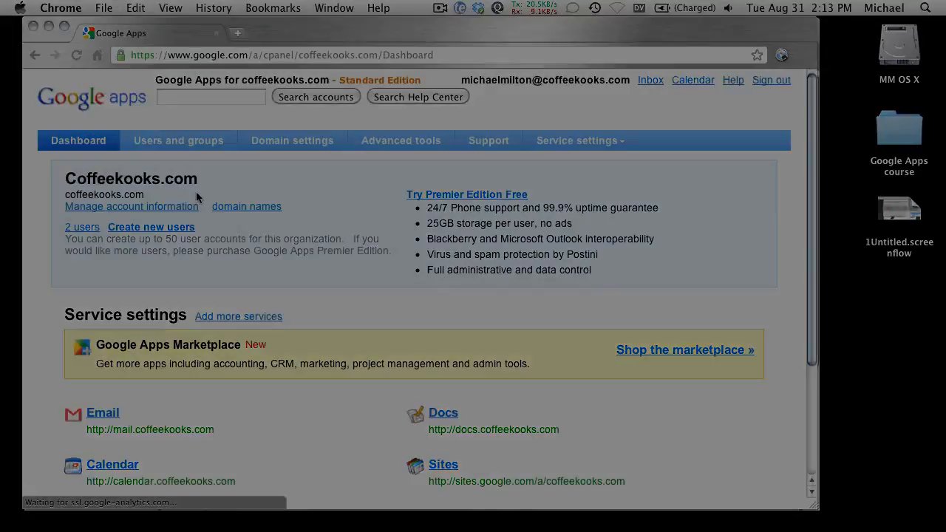